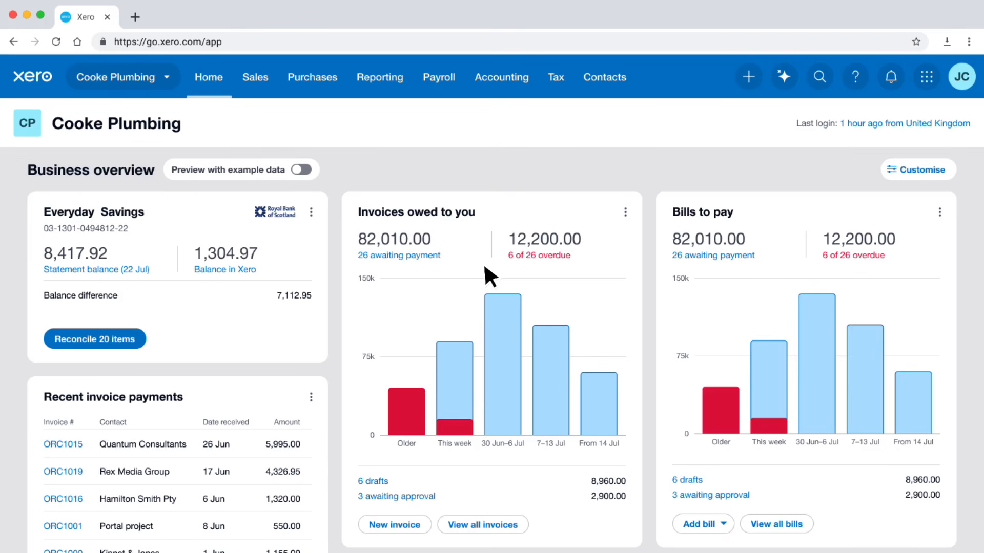
Create a tracking category named MTD IT with the options Self-employment, Kingsland Road and Theydon Road in the accounting settings.
{"action": "left_click", "coordinate": [522, 84]}
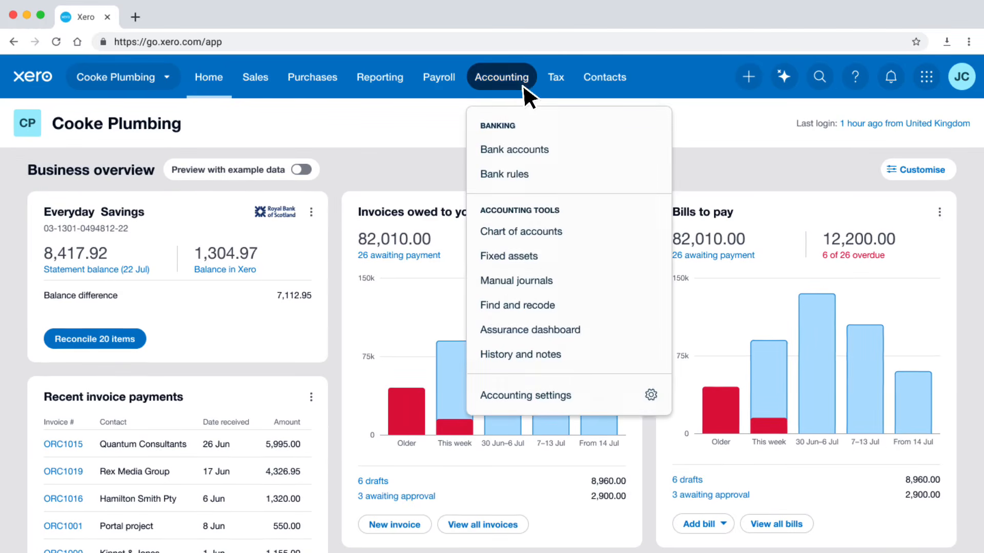
{"action": "left_click", "coordinate": [579, 398]}
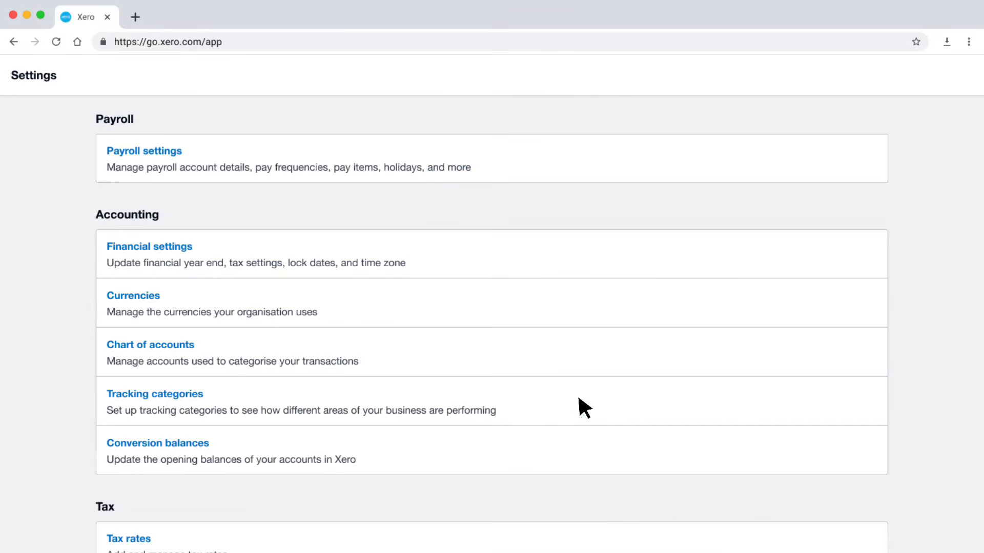
{"action": "left_click", "coordinate": [215, 396]}
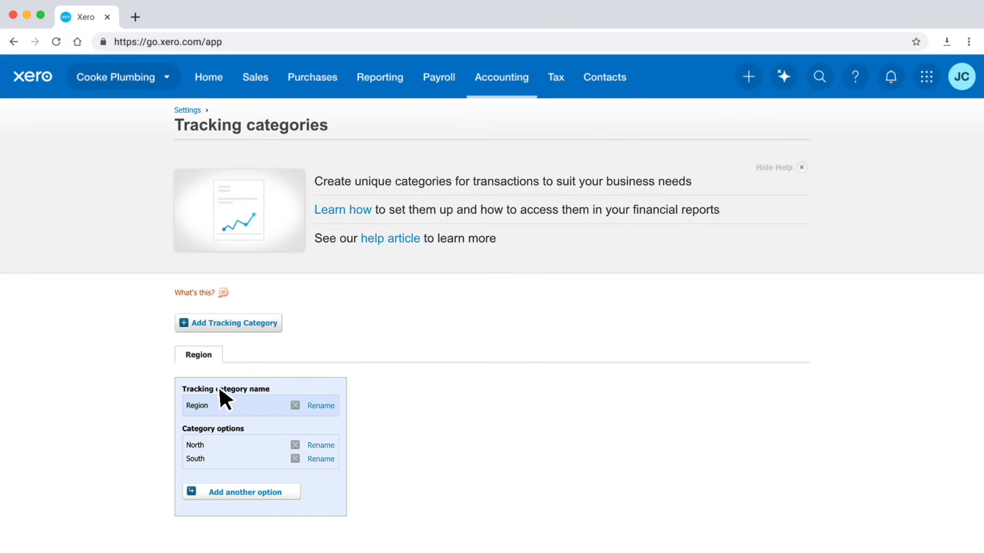
{"action": "left_click", "coordinate": [277, 328]}
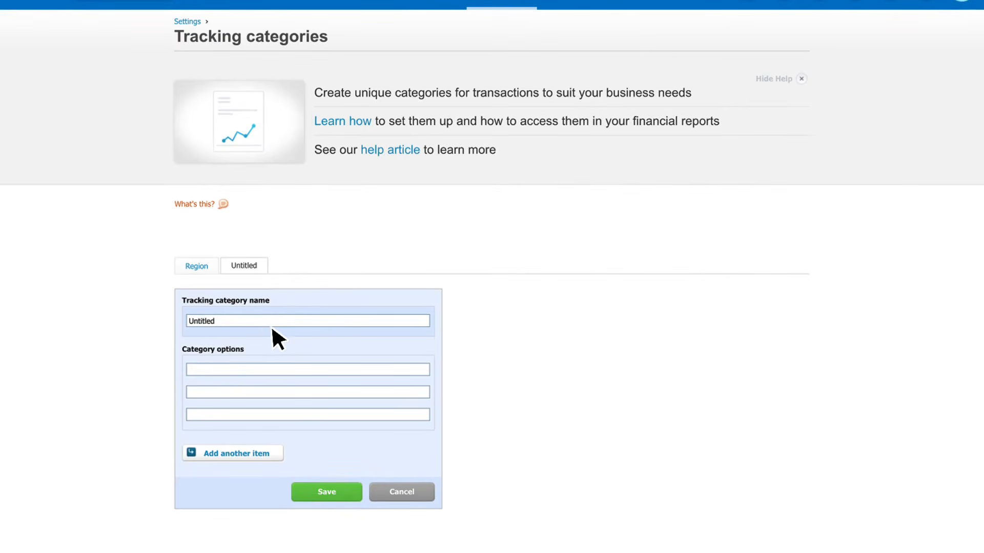
{"action": "double_click", "coordinate": [233, 322]}
{"action": "type", "text": "MTD IT"}
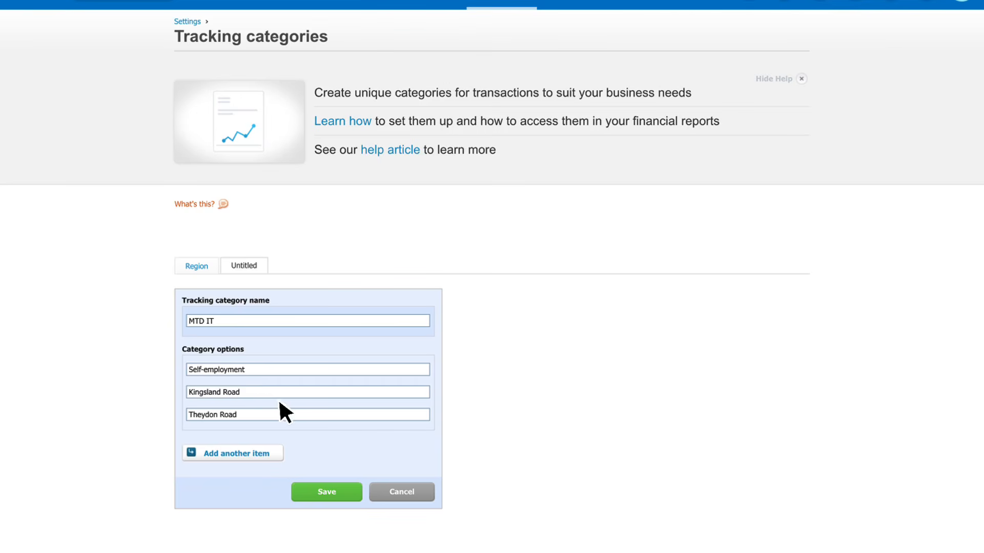
{"action": "left_click", "coordinate": [346, 493]}
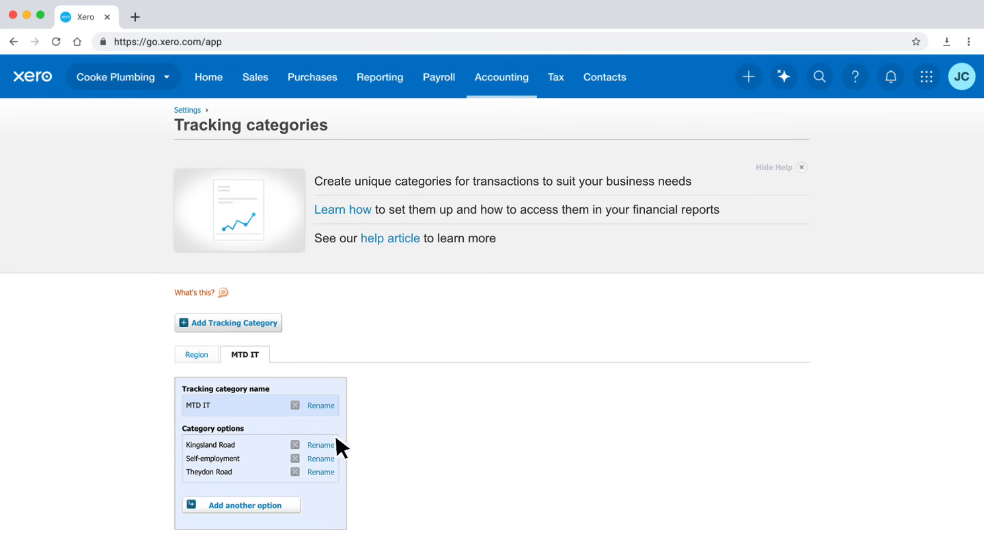
Set MTD IT to Self-employment on the line item of Bayside Club's draft sales invoice, and approve and email the invoice.
{"action": "left_click", "coordinate": [268, 85]}
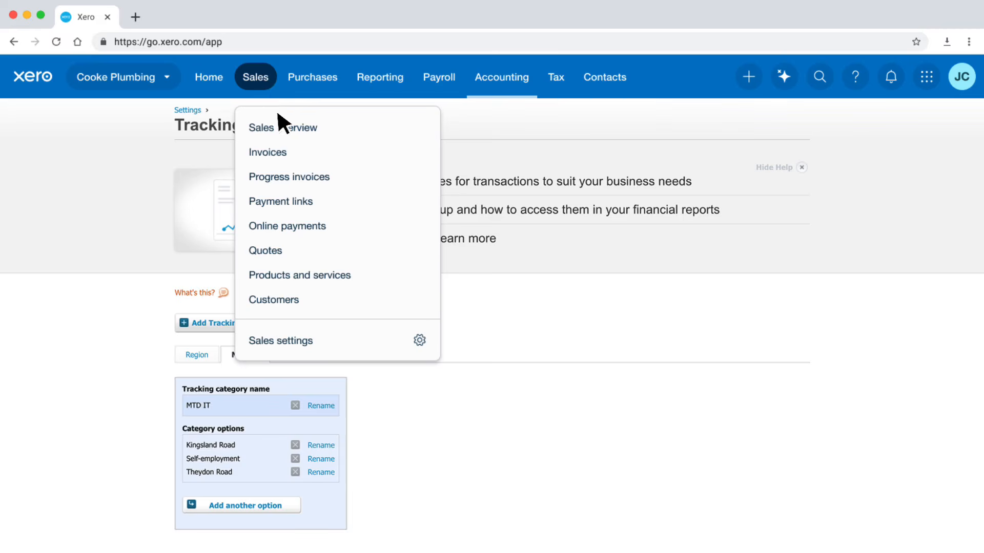
{"action": "left_click", "coordinate": [291, 151]}
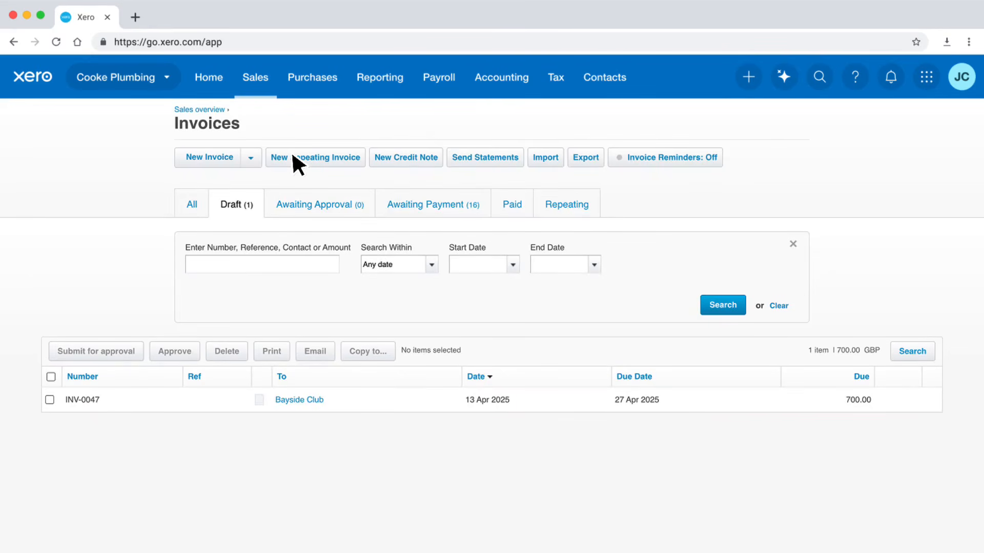
{"action": "left_click", "coordinate": [326, 402]}
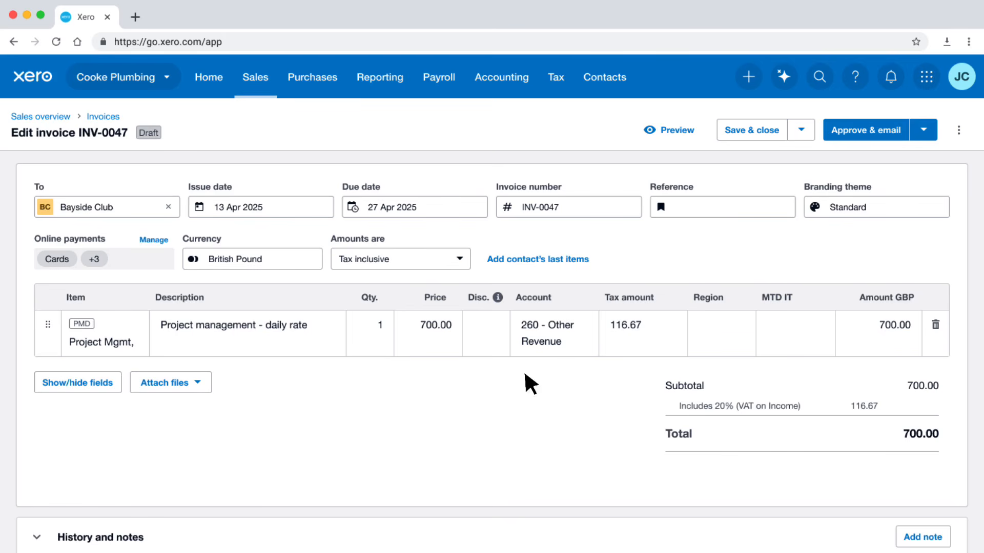
{"action": "left_click", "coordinate": [810, 341]}
{"action": "left_click", "coordinate": [851, 480]}
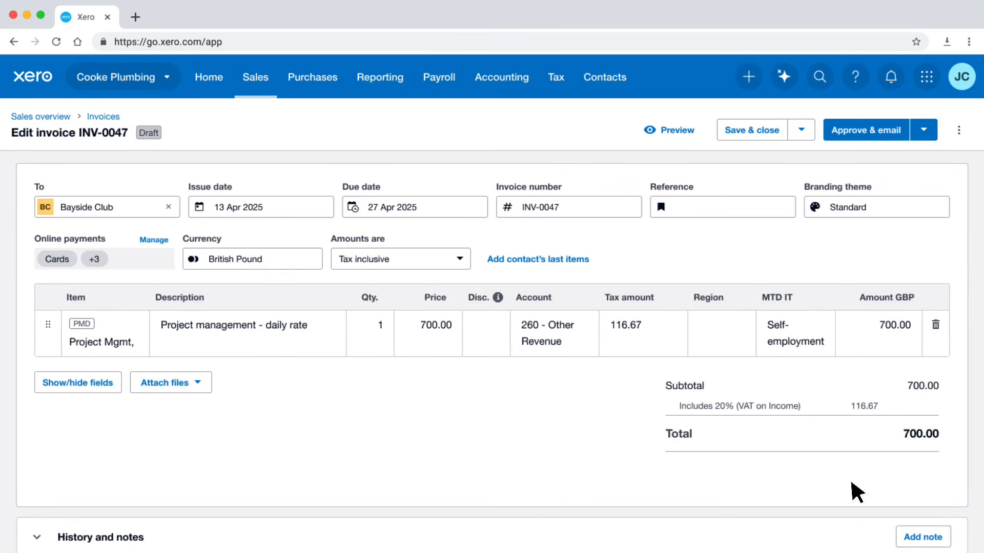
{"action": "left_click", "coordinate": [904, 134]}
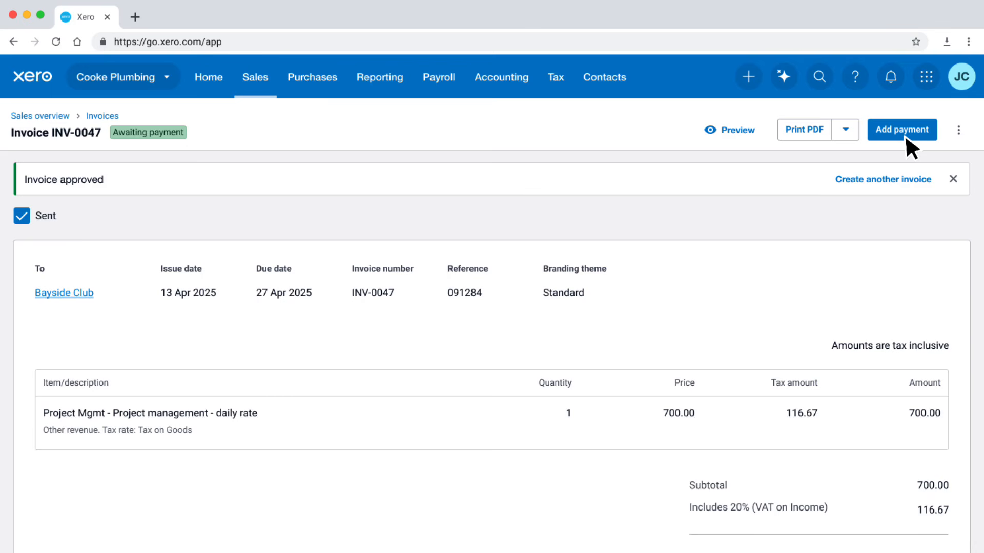
In the MTD for Income Tax tracking and allocation settings, assign Cooke Plumbing the tracking category MTD IT with the option Self-employment.
{"action": "left_click", "coordinate": [564, 85]}
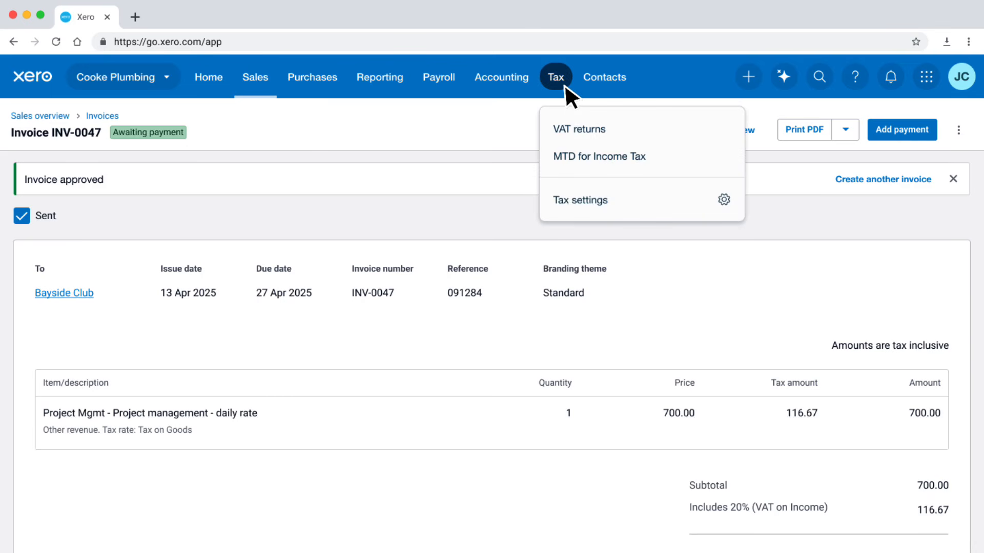
{"action": "left_click", "coordinate": [649, 155]}
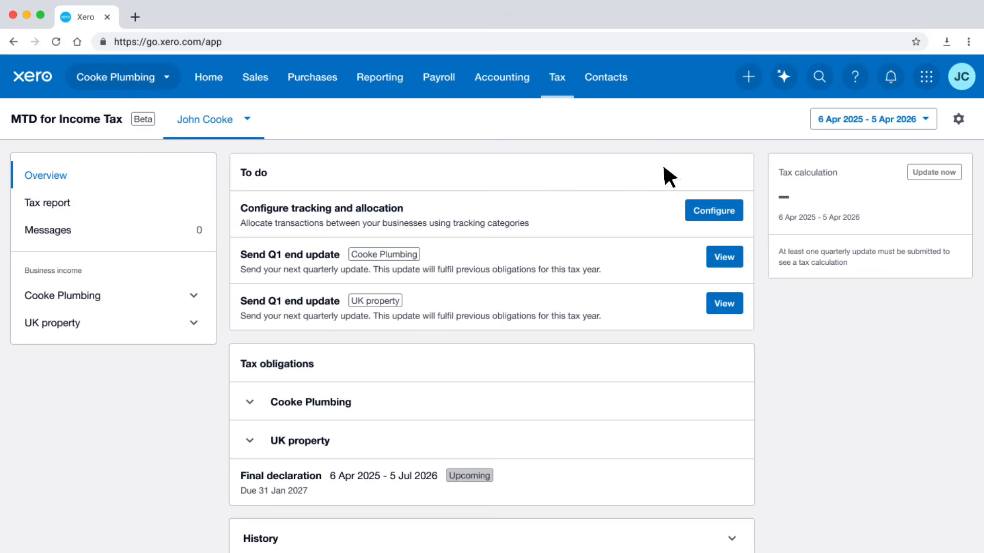
{"action": "left_click", "coordinate": [738, 215]}
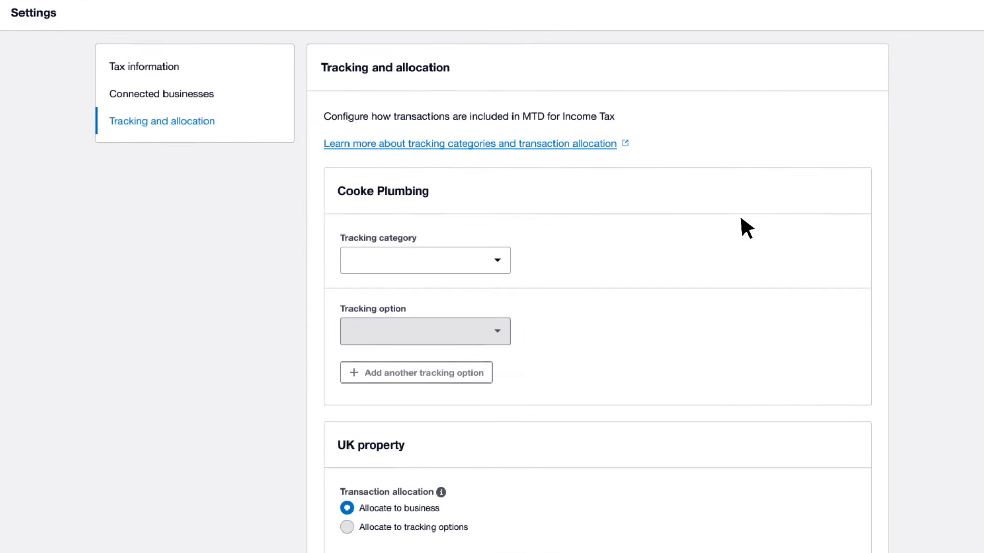
{"action": "left_click", "coordinate": [501, 265]}
{"action": "left_click", "coordinate": [400, 301]}
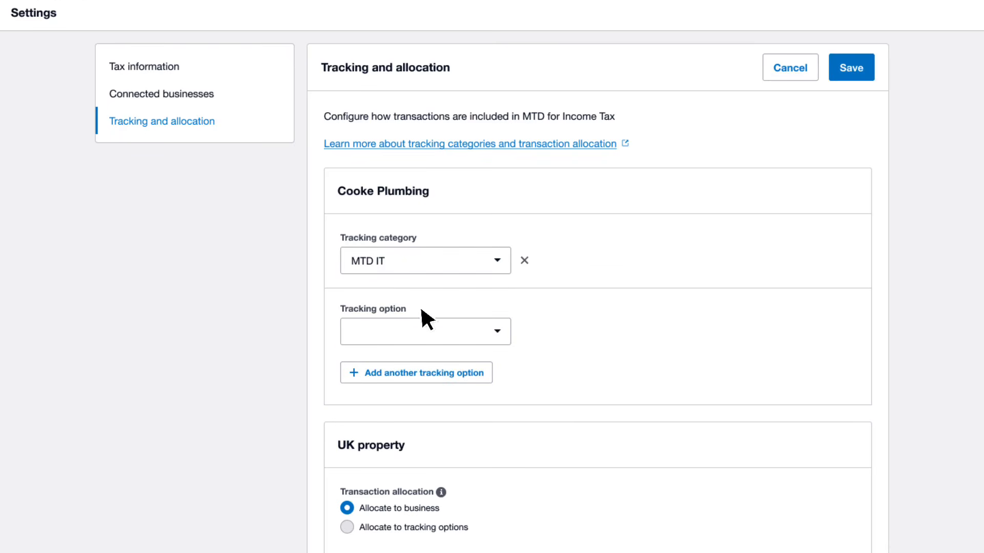
{"action": "left_click", "coordinate": [503, 338]}
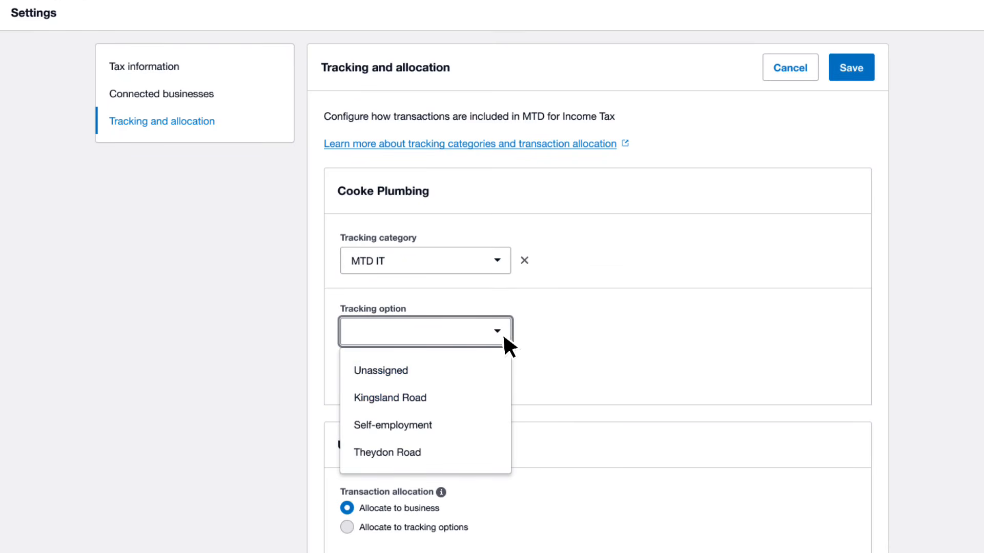
{"action": "left_click", "coordinate": [438, 423]}
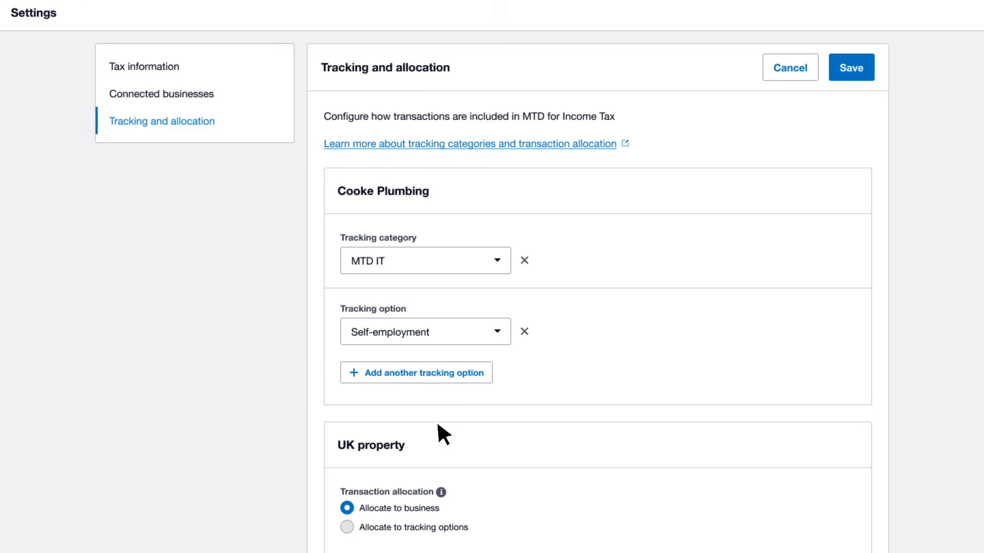
Assign UK property the tracking category MTD IT with the two tracking options Kingsland Road and Theydon Road.
{"action": "scroll", "coordinate": [438, 424], "scroll_direction": "down", "scroll_amount": 7}
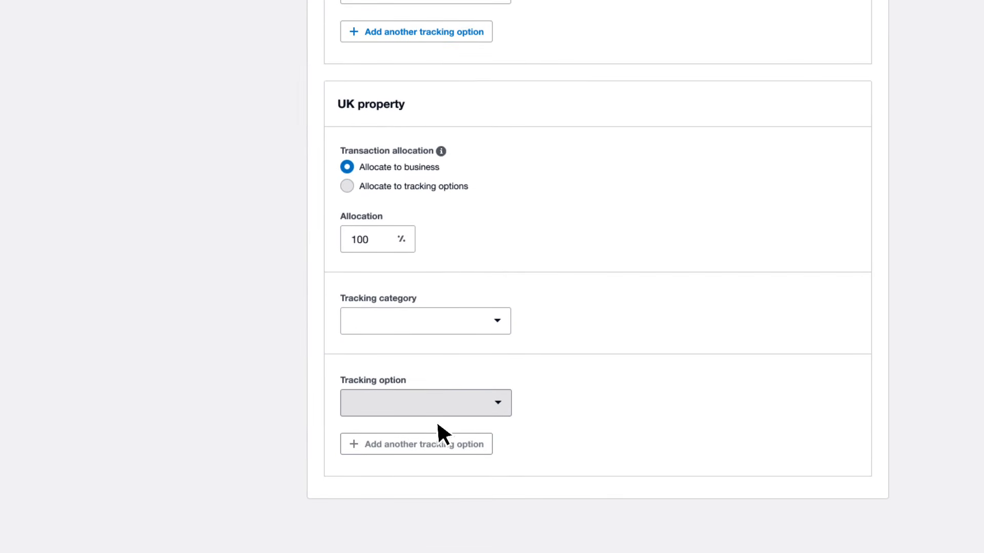
{"action": "left_click", "coordinate": [504, 331]}
{"action": "left_click", "coordinate": [422, 359]}
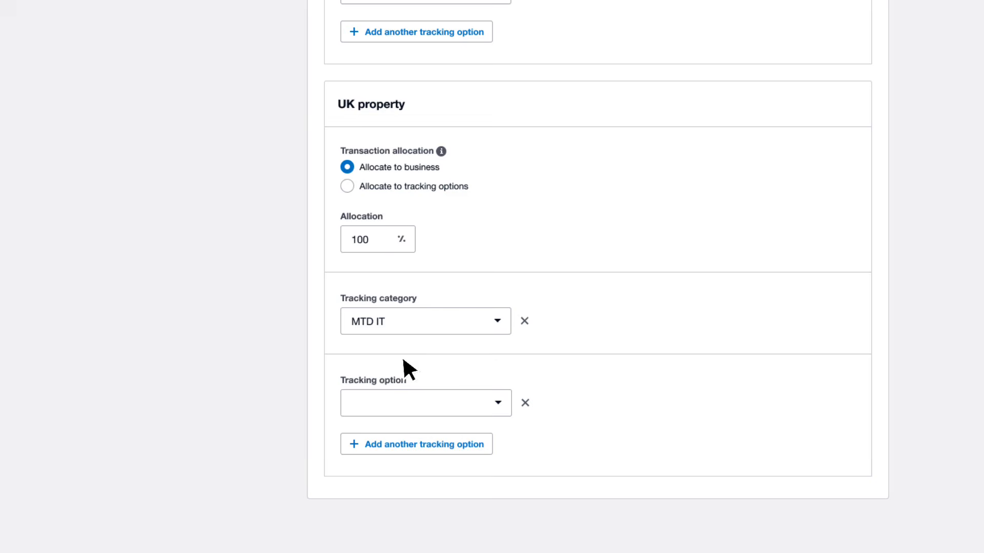
{"action": "left_click", "coordinate": [504, 409]}
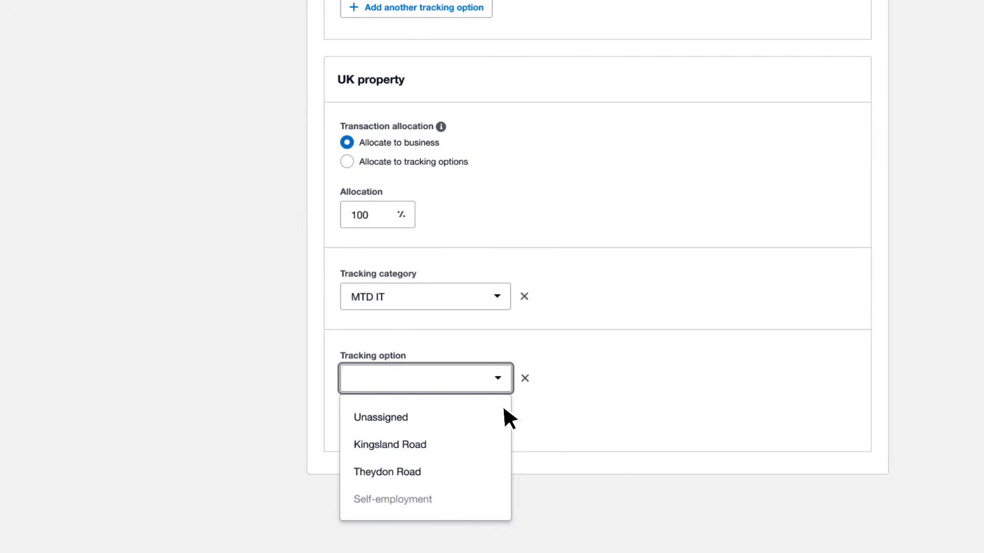
{"action": "left_click", "coordinate": [433, 443]}
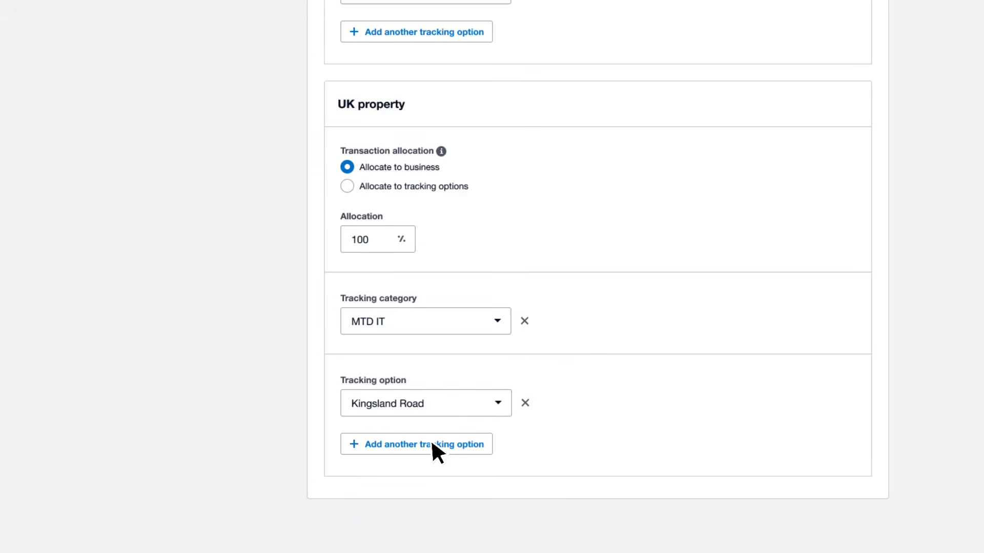
{"action": "left_click", "coordinate": [484, 447]}
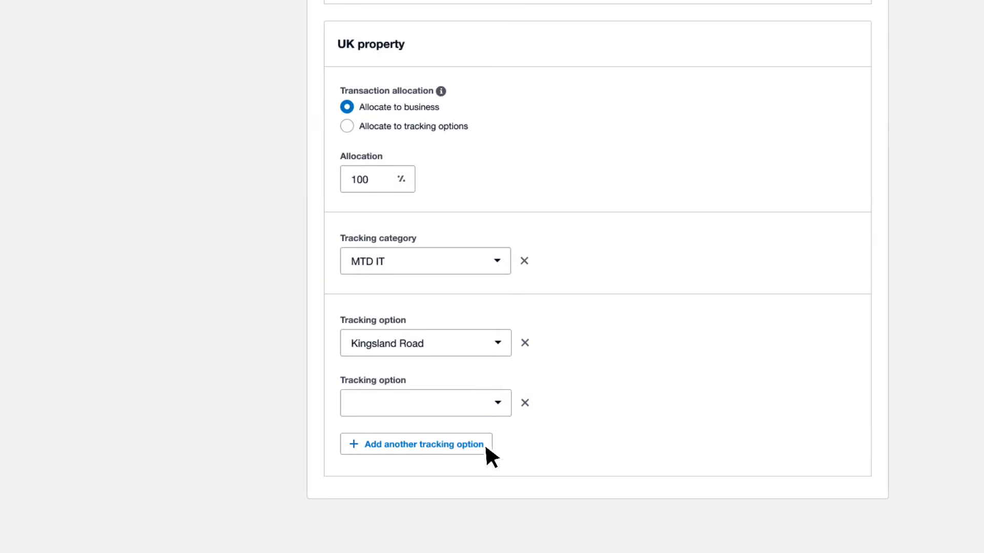
{"action": "left_click", "coordinate": [501, 413]}
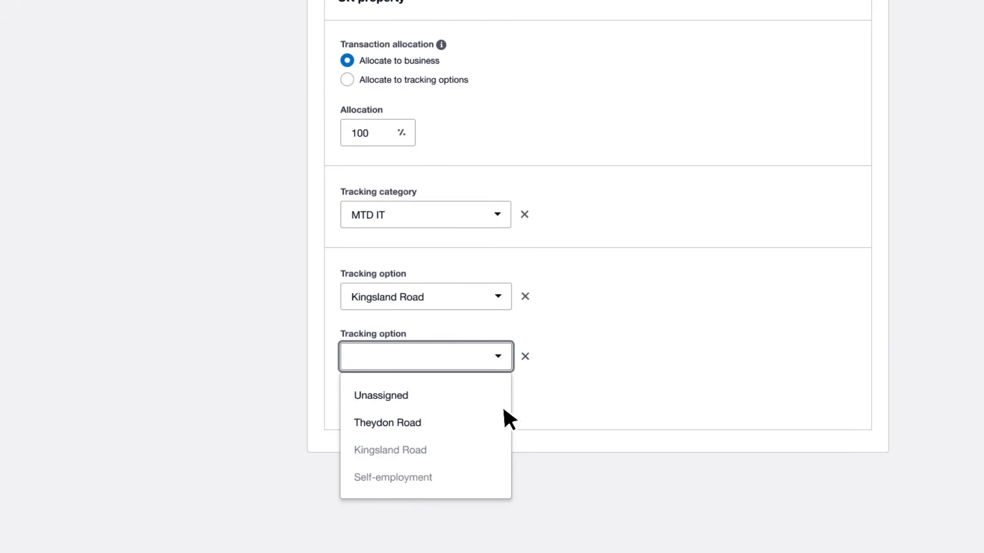
{"action": "left_click", "coordinate": [430, 428]}
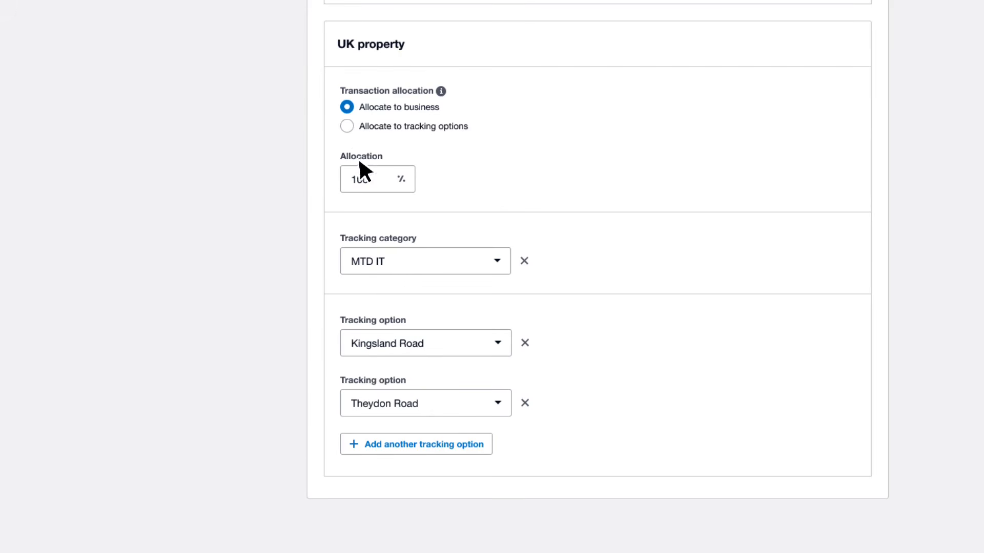
Allocate UK property transactions to tracking options with Kingsland Road at 50%, and save and confirm the tracking and allocation changes.
{"action": "left_click", "coordinate": [347, 126]}
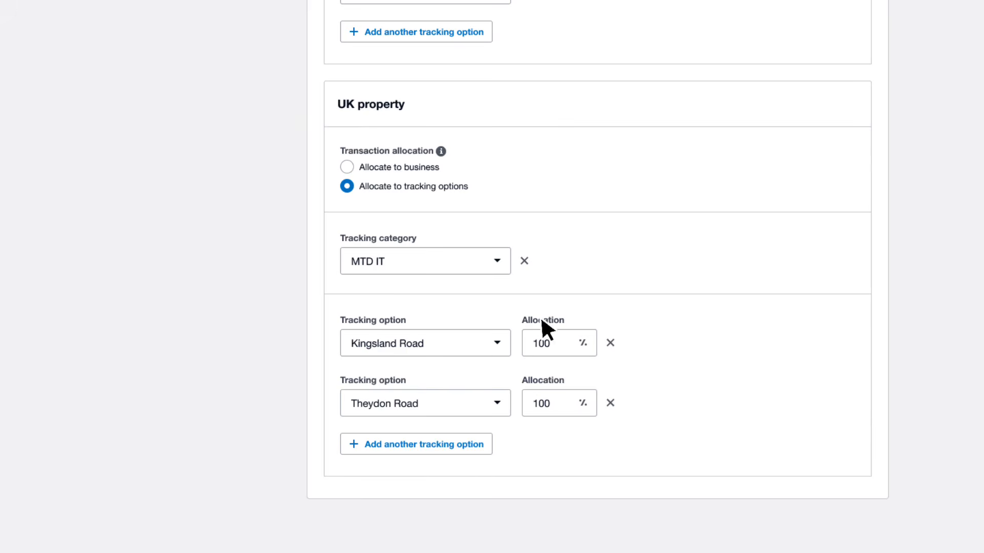
{"action": "double_click", "coordinate": [573, 352]}
{"action": "type", "text": "50"}
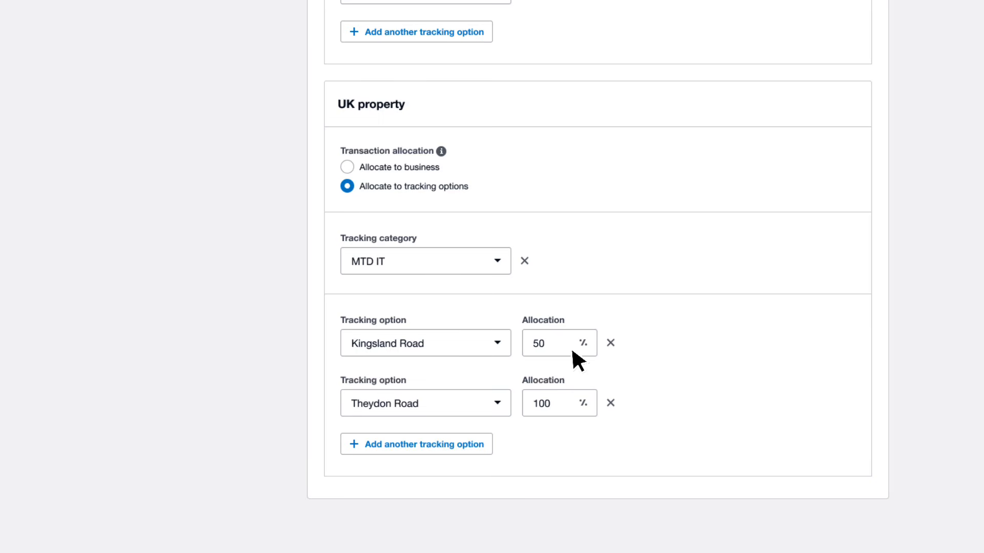
{"action": "scroll", "coordinate": [572, 351], "scroll_direction": "up", "scroll_amount": 8}
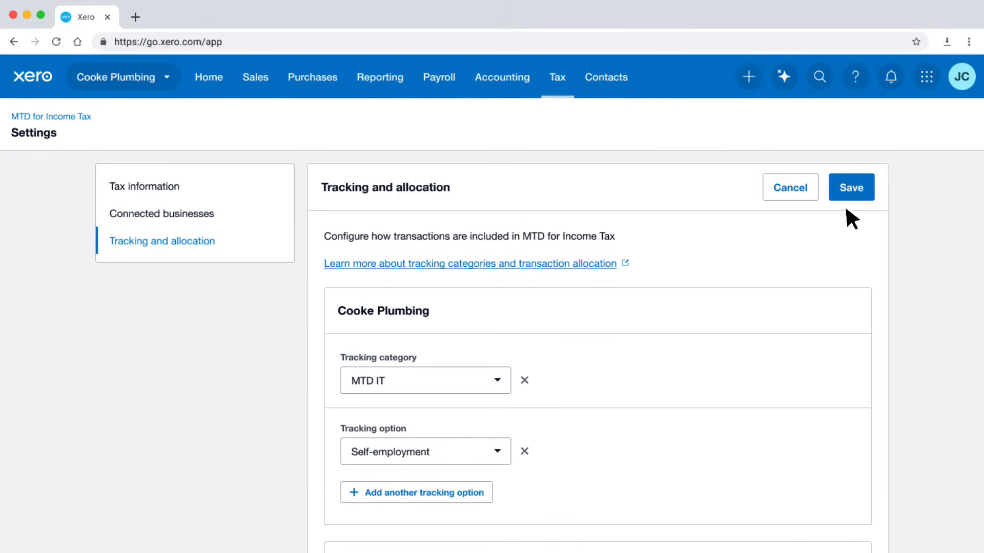
{"action": "left_click", "coordinate": [866, 195]}
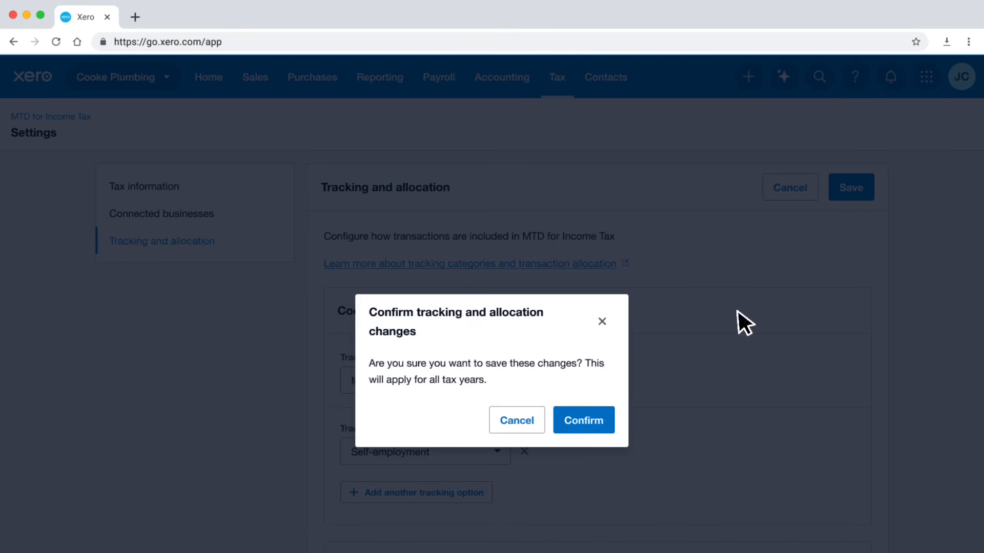
{"action": "left_click", "coordinate": [608, 429]}
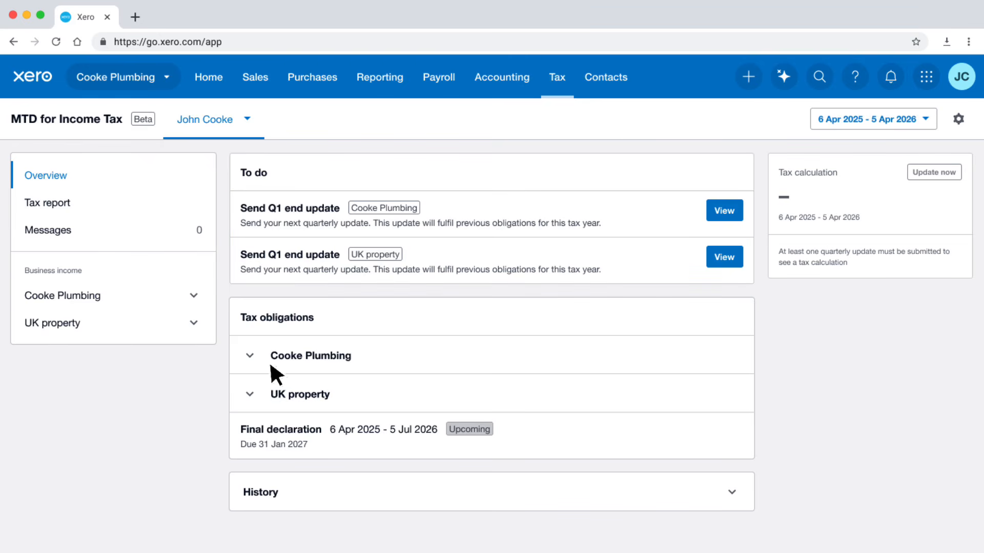
Review UK property's income and expenses, and send its Q1 end update for 6 Apr - 5 Jul 2025 to HMRC.
{"action": "left_click", "coordinate": [91, 328]}
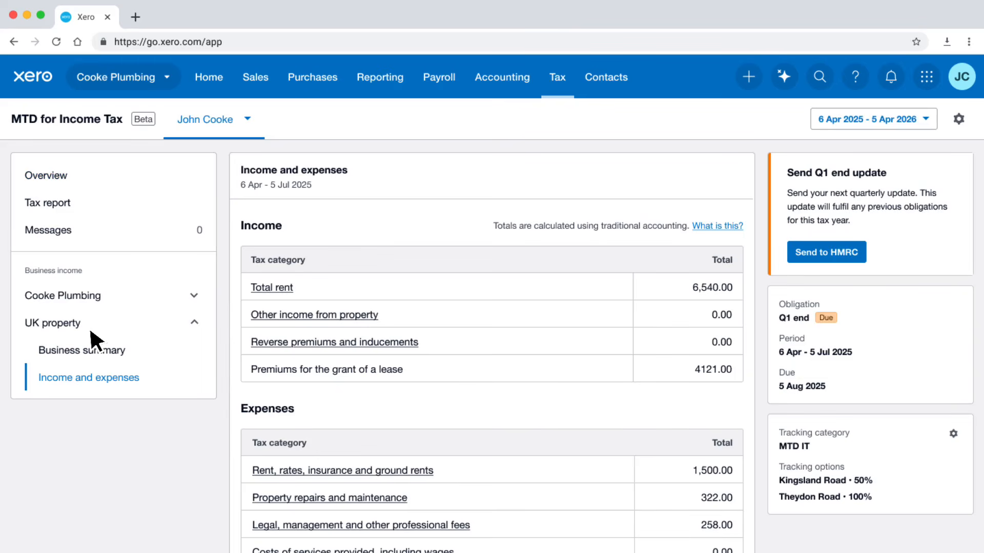
{"action": "scroll", "coordinate": [90, 331], "scroll_direction": "down", "scroll_amount": 6}
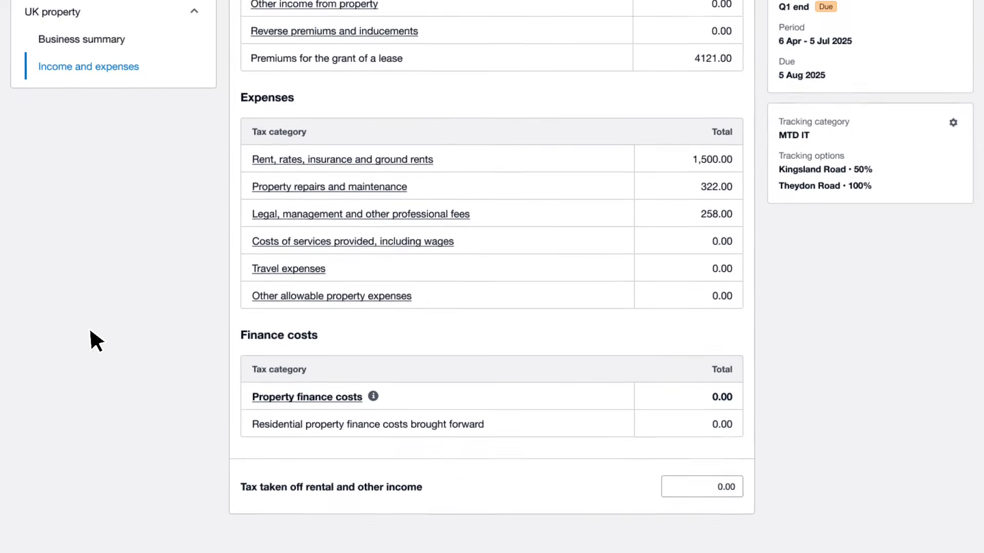
{"action": "scroll", "coordinate": [90, 332], "scroll_direction": "down", "scroll_amount": 1}
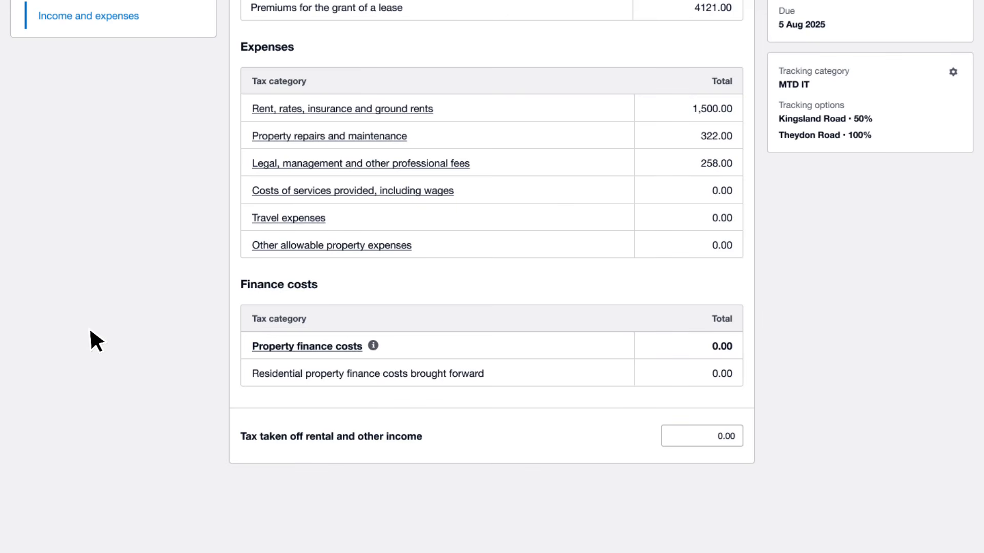
{"action": "scroll", "coordinate": [90, 331], "scroll_direction": "up", "scroll_amount": 5}
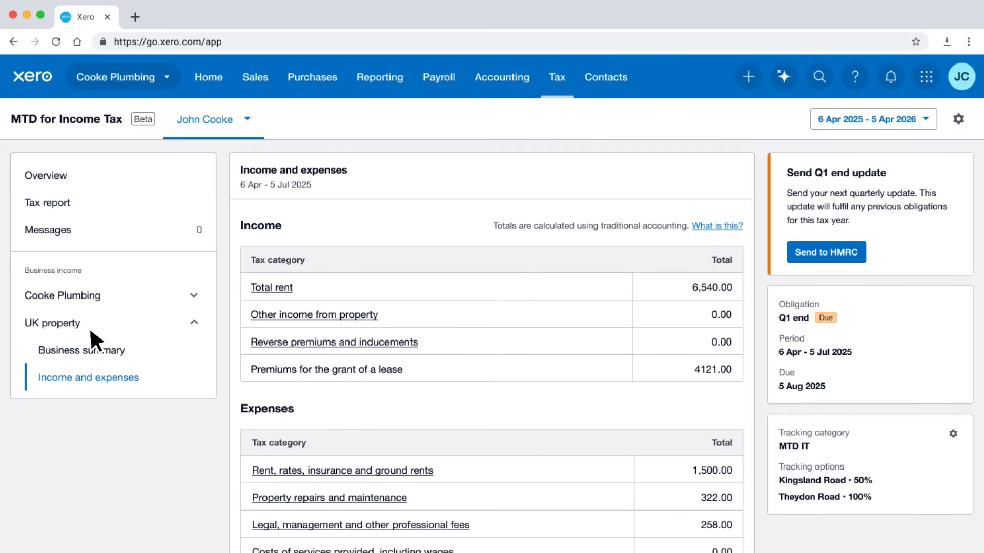
{"action": "left_click", "coordinate": [859, 258]}
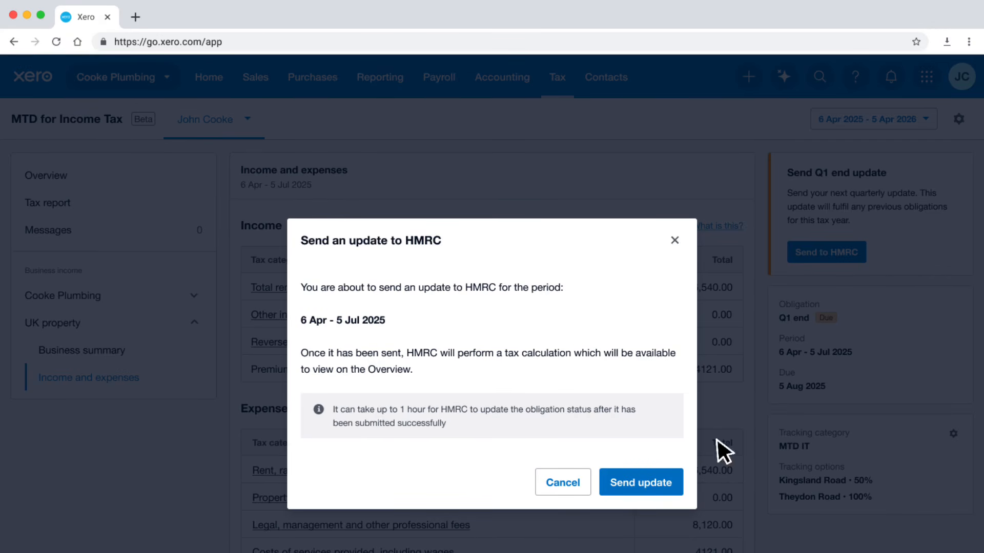
{"action": "left_click", "coordinate": [678, 487]}
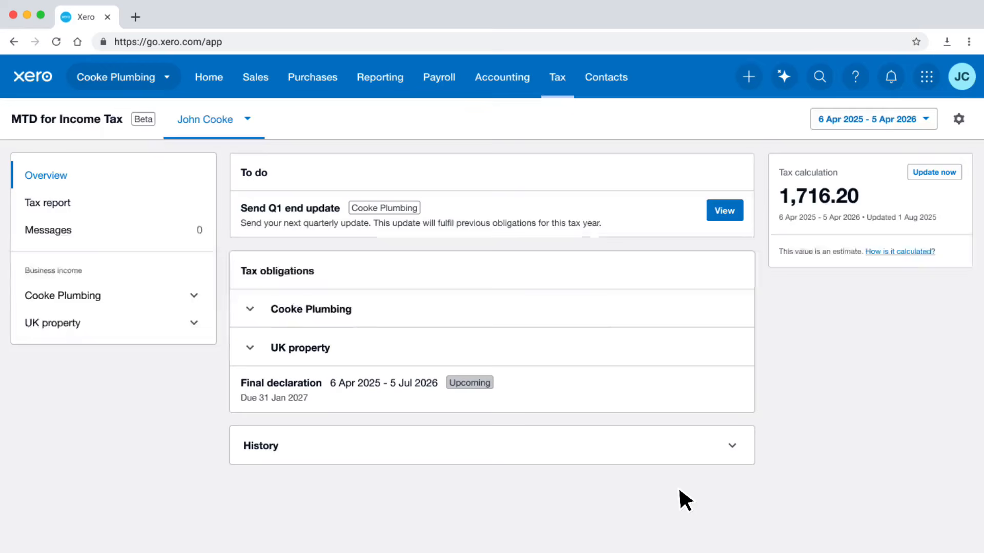